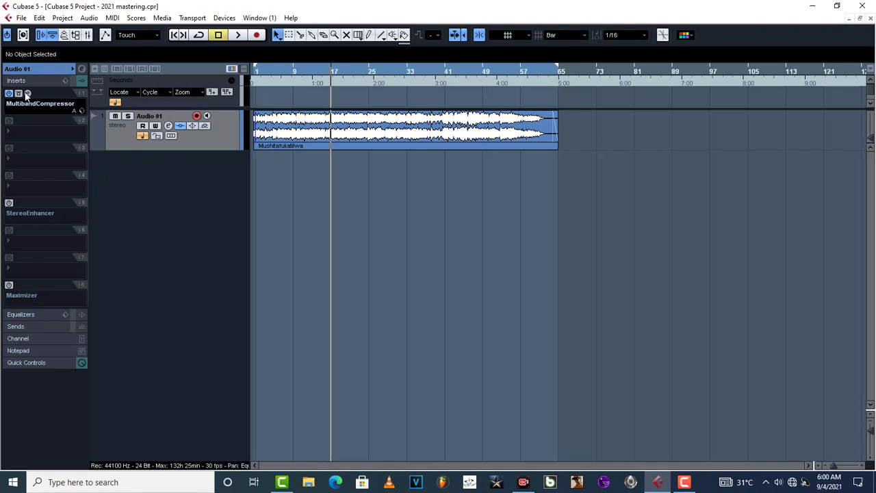
# Audition the MultibandCompressor settings during playback, then close its editor
pyautogui.click(27, 93)
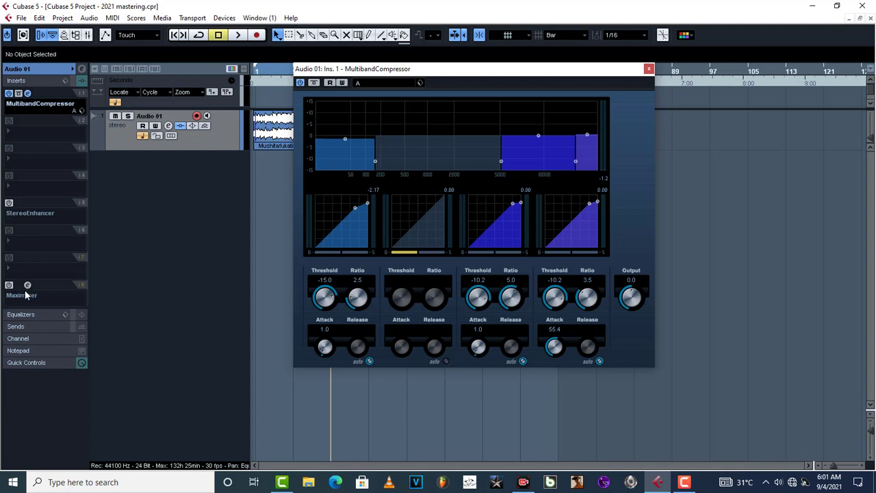
pyautogui.press('space')
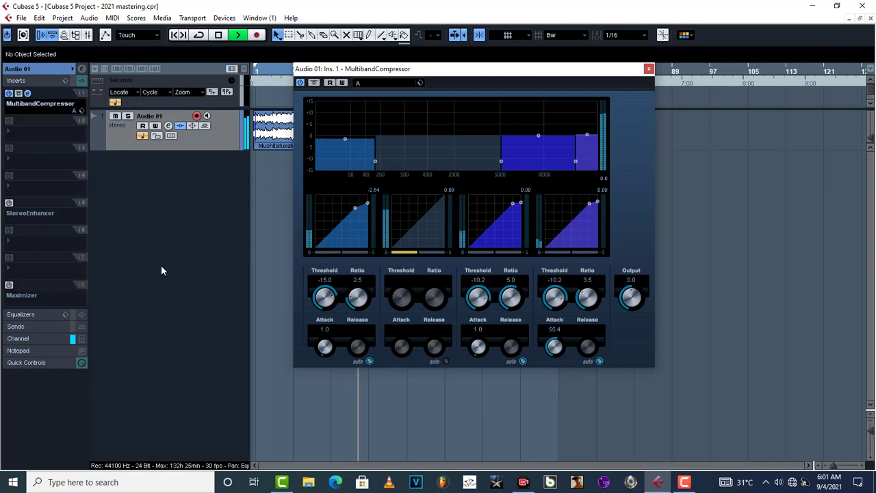
pyautogui.press('space')
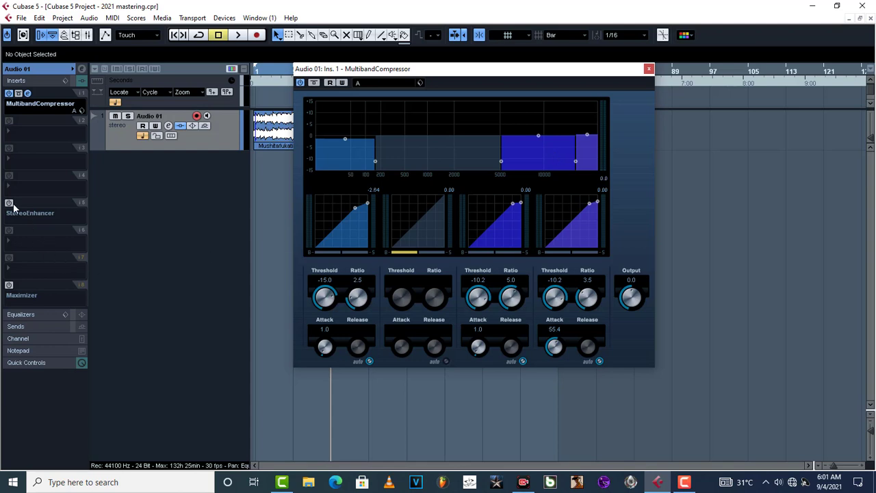
pyautogui.click(649, 69)
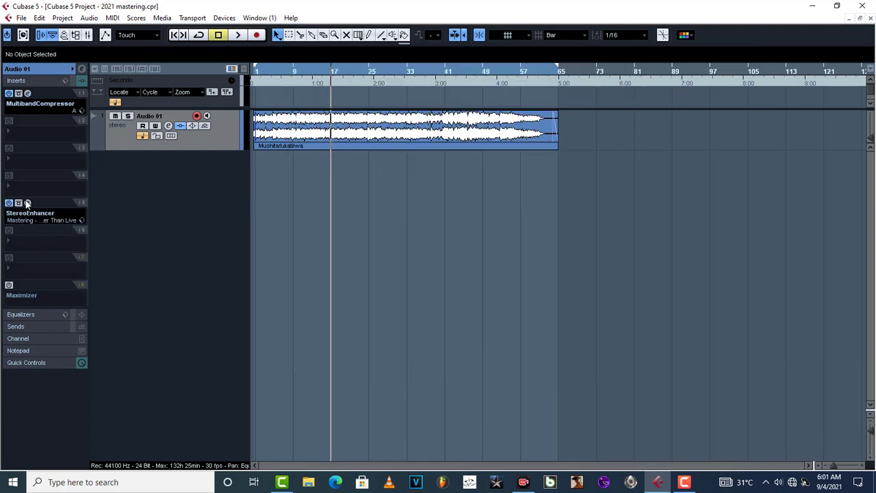
# Open the StereoEnhancer on insert slot 5, keeping the Mastering - Larger Than Live preset
pyautogui.click(28, 204)
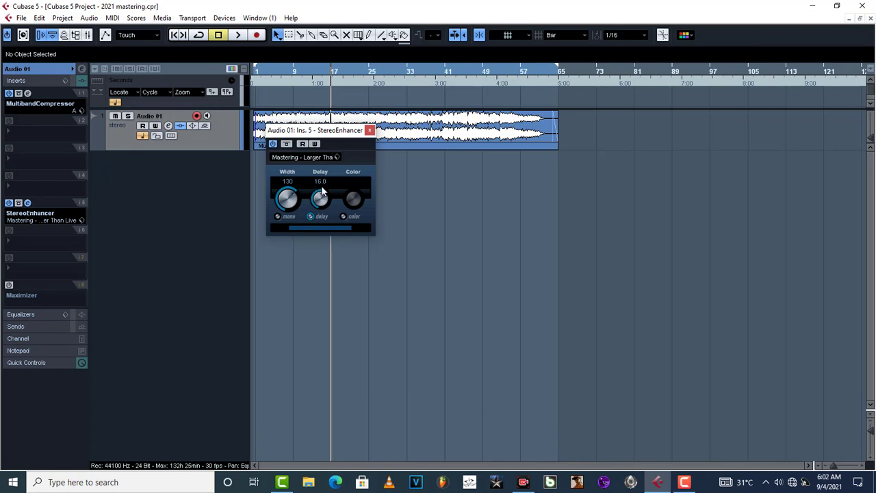
pyautogui.click(306, 157)
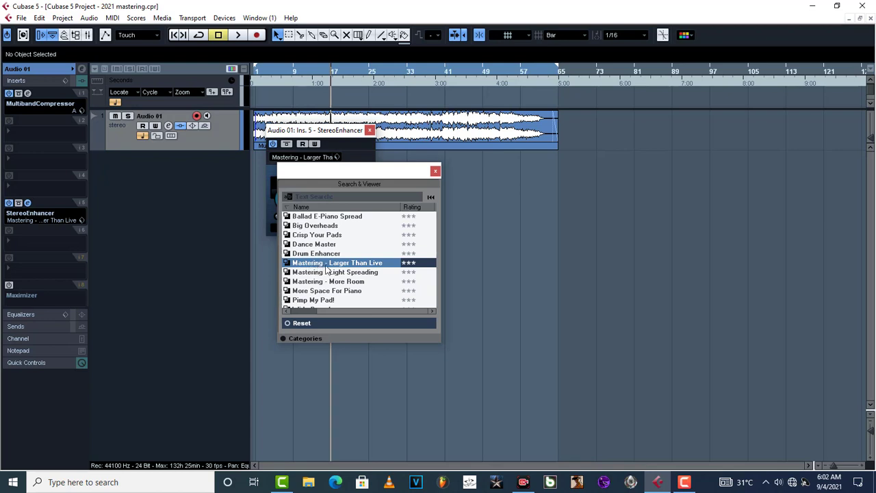
pyautogui.click(436, 170)
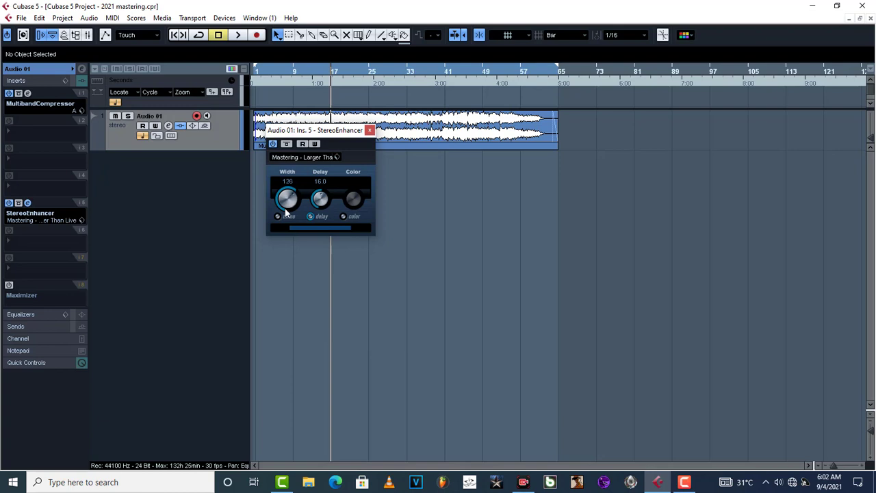
# Sweep the StereoEnhancer Width between about 122 and 200 while listening, ending at 130
pyautogui.moveTo(287, 216); pyautogui.dragTo(287, 199)
pyautogui.moveTo(283, 206)
pyautogui.mouseDown()
pyautogui.moveTo(288, 184)
pyautogui.moveTo(289, 198)
pyautogui.mouseUp()
pyautogui.moveTo(285, 182); pyautogui.dragTo(284, 237)
pyautogui.press('space')
pyautogui.moveTo(288, 203); pyautogui.dragTo(275, 142)
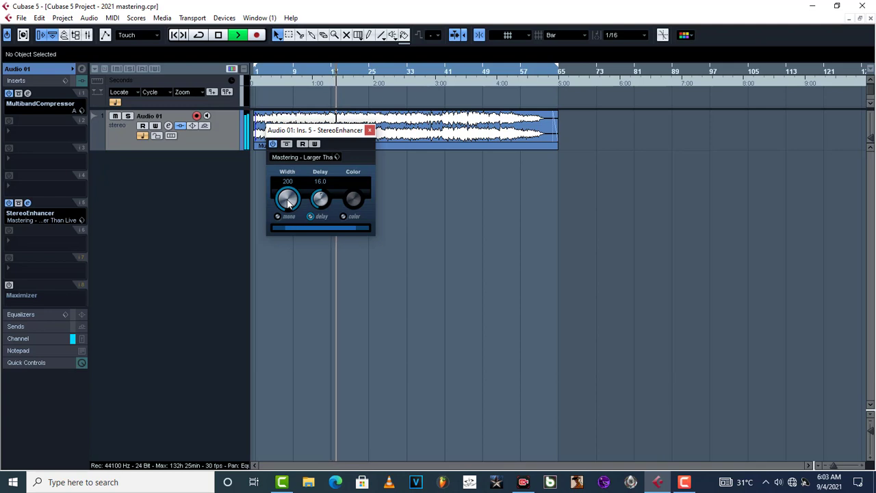
pyautogui.press('space')
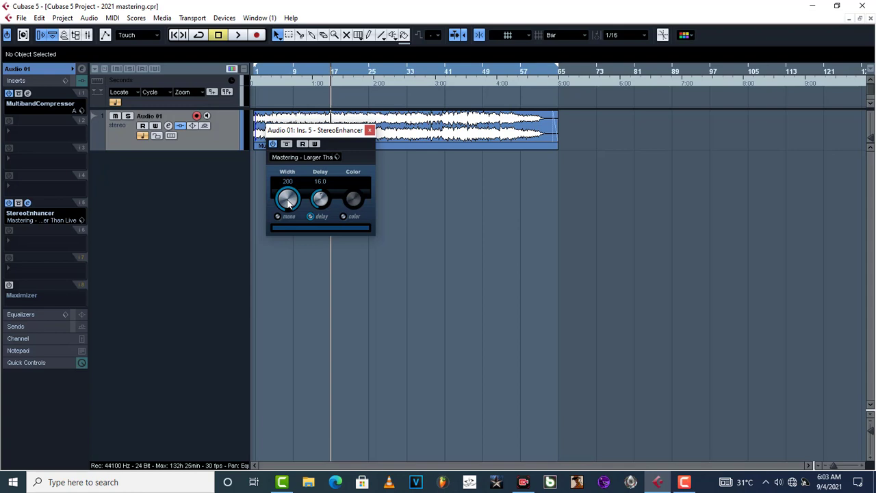
pyautogui.moveTo(288, 199)
pyautogui.mouseDown()
pyautogui.moveTo(287, 228)
pyautogui.moveTo(285, 208)
pyautogui.mouseUp()
pyautogui.press('space')
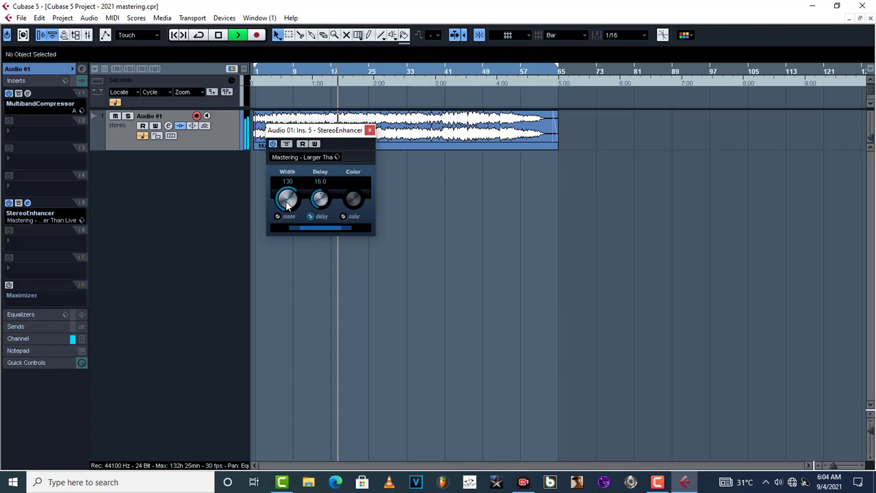
pyautogui.press('space')
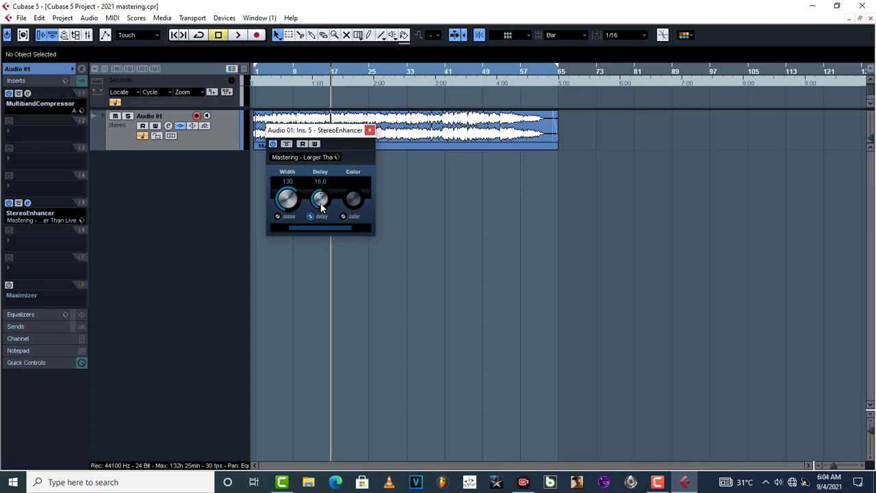
# Try the StereoEnhancer Delay at 30.0 during playback, then settle it at 13.5
pyautogui.press('space')
pyautogui.moveTo(323, 209); pyautogui.dragTo(321, 201)
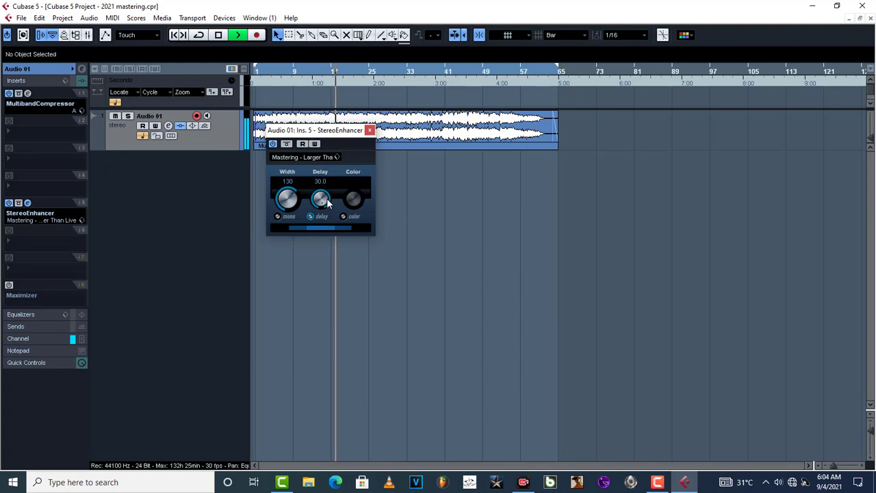
pyautogui.press('space')
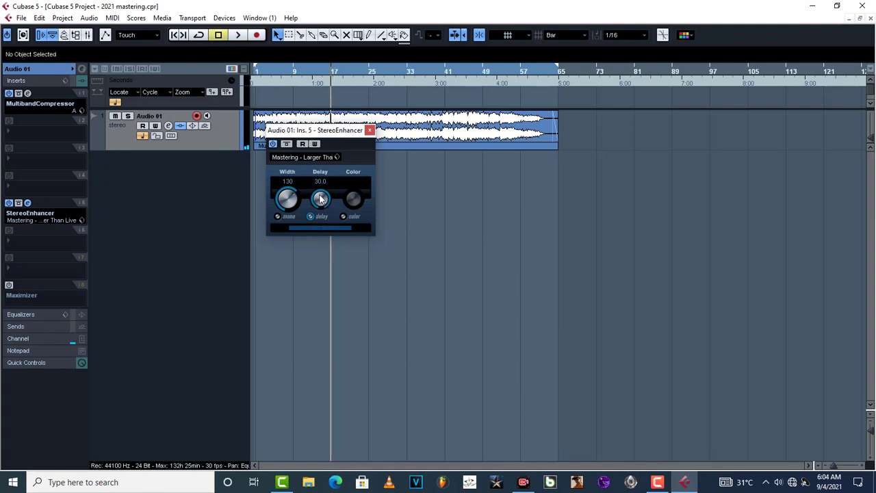
pyautogui.moveTo(328, 204); pyautogui.dragTo(325, 259)
pyautogui.moveTo(320, 200); pyautogui.dragTo(320, 198)
pyautogui.scroll(1, 319, 199)
# Enable the Color enhancement and raise its amount to 100 while listening
pyautogui.press('space')
pyautogui.click(347, 217)
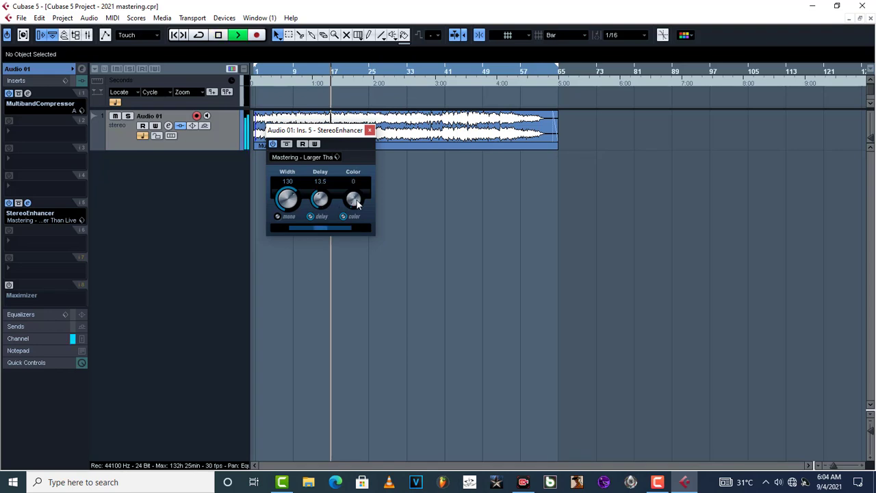
pyautogui.moveTo(345, 154); pyautogui.dragTo(340, 71)
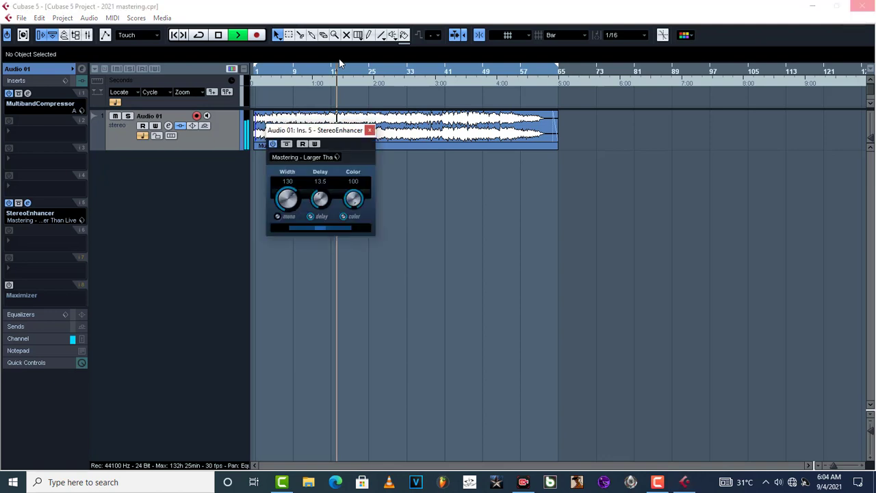
pyautogui.press('space')
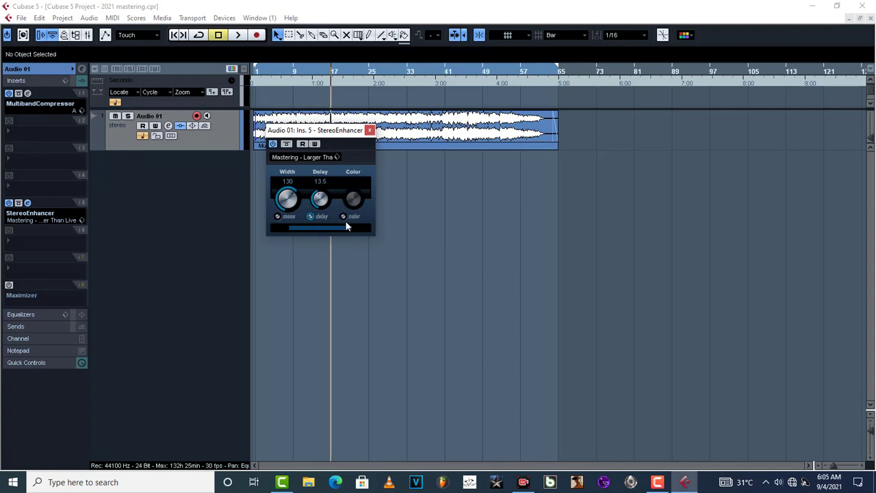
# Close the StereoEnhancer editor and power on the Maximizer in insert slot 8
pyautogui.click(370, 131)
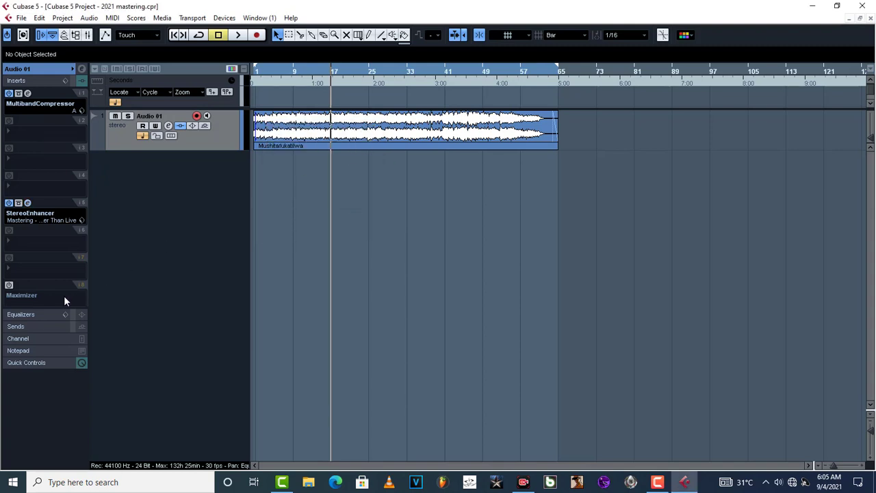
pyautogui.click(10, 286)
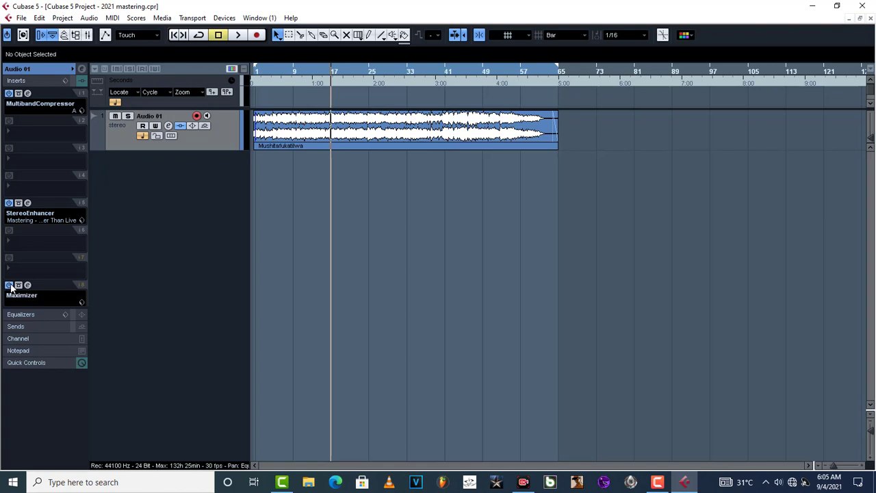
# Open the Maximizer editor, set its Output to -15.9, and listen briefly
pyautogui.click(28, 285)
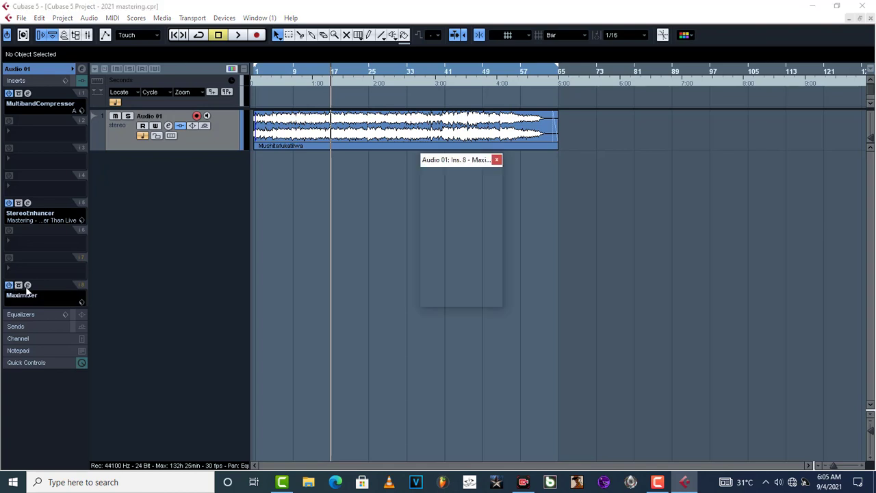
pyautogui.moveTo(453, 162); pyautogui.dragTo(448, 164)
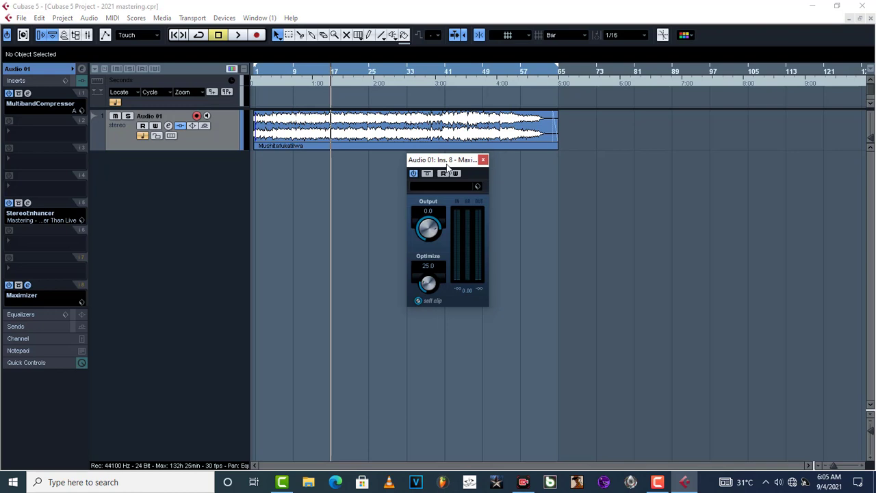
pyautogui.moveTo(436, 235); pyautogui.dragTo(424, 260)
pyautogui.press('space')
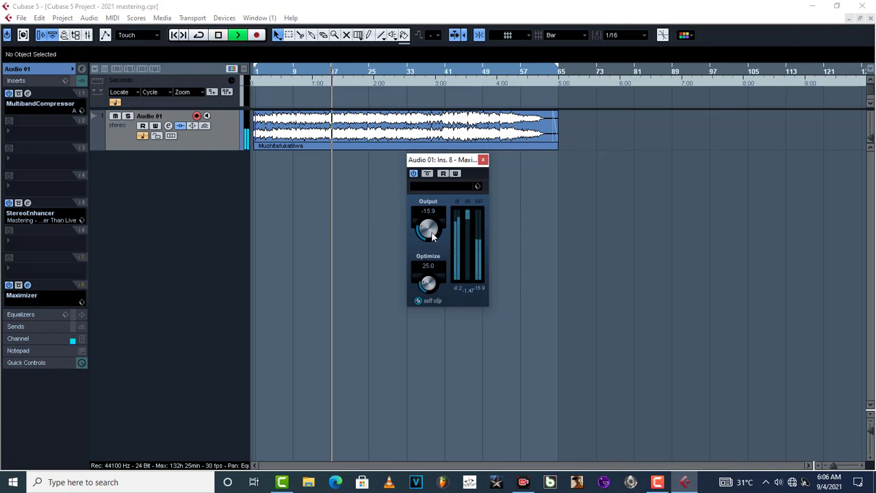
pyautogui.press('space')
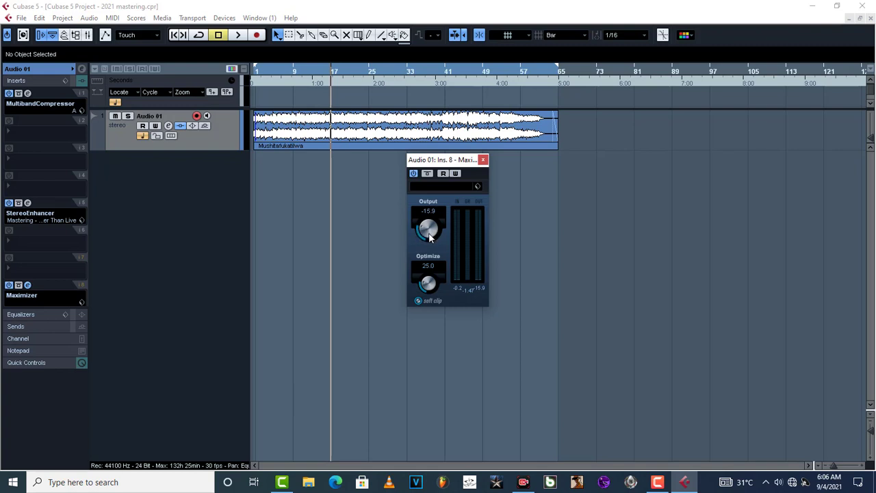
# Raise the Maximizer Output to -6.0 during playback, comparing with bypass on and off
pyautogui.moveTo(430, 236)
pyautogui.mouseDown()
pyautogui.moveTo(426, 189)
pyautogui.moveTo(423, 231)
pyautogui.mouseUp()
pyautogui.press('space')
pyautogui.moveTo(429, 237)
pyautogui.mouseDown()
pyautogui.moveTo(424, 212)
pyautogui.moveTo(425, 225)
pyautogui.mouseUp()
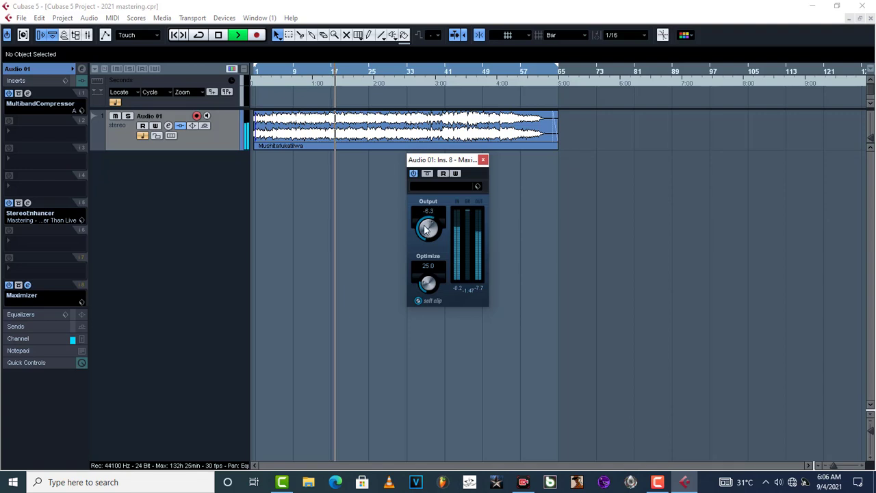
pyautogui.click(426, 173)
pyautogui.click(426, 174)
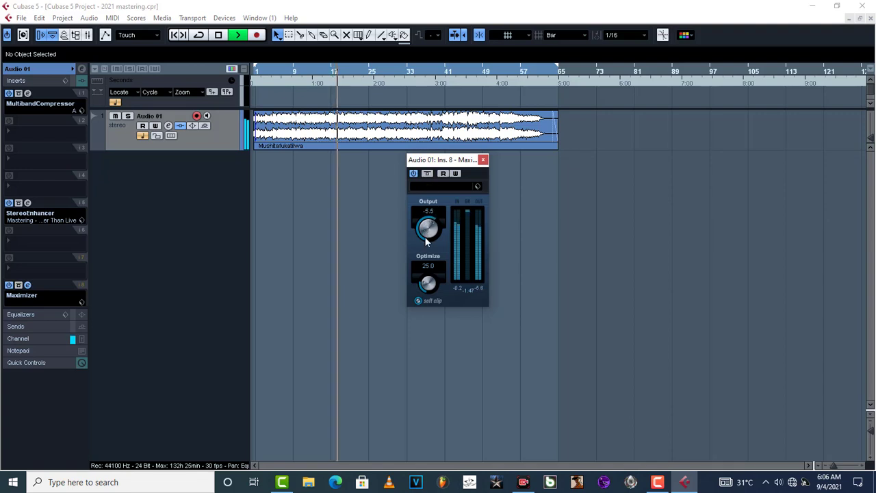
pyautogui.moveTo(425, 237); pyautogui.dragTo(426, 239)
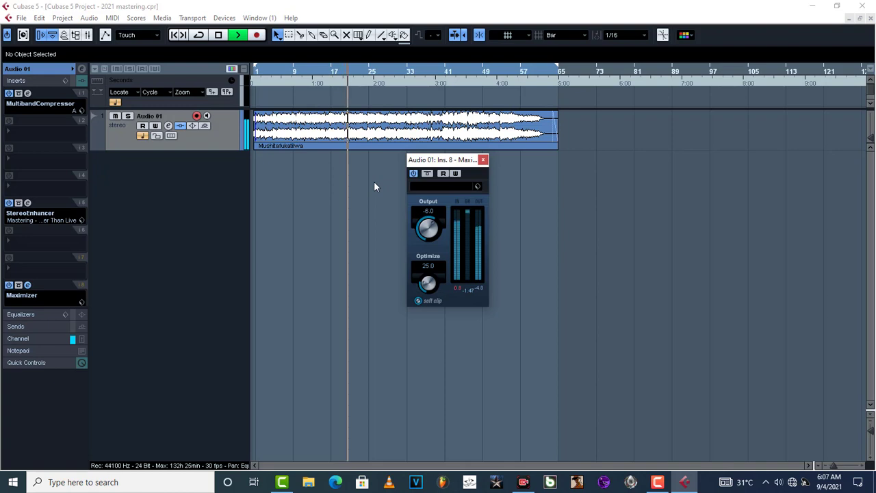
pyautogui.press('space')
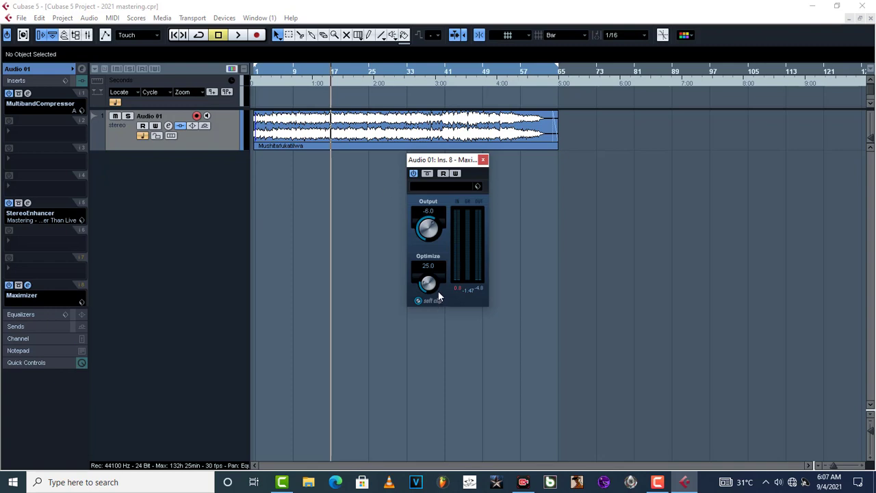
# Push Maximizer Optimize up to 97.5 while playing, then back it off to about 40.5
pyautogui.press('space')
pyautogui.moveTo(431, 287); pyautogui.dragTo(423, 198)
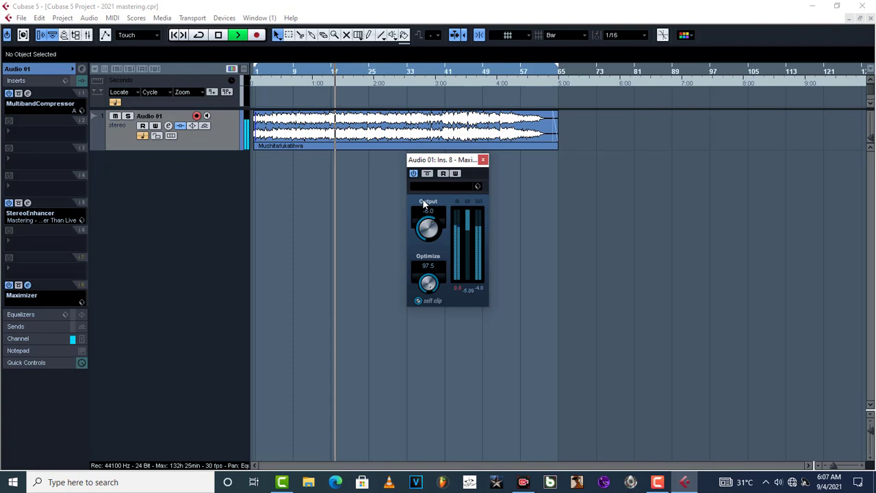
pyautogui.press('space')
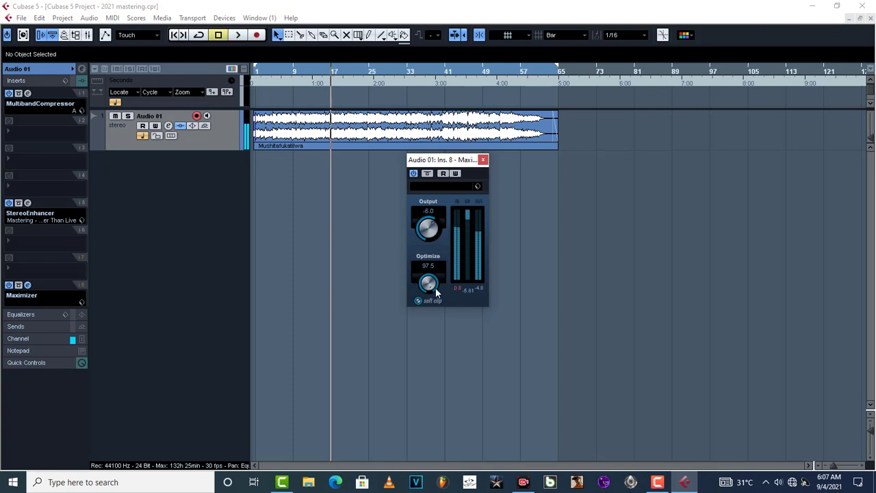
pyautogui.moveTo(430, 284)
pyautogui.mouseDown()
pyautogui.moveTo(425, 345)
pyautogui.moveTo(425, 291)
pyautogui.moveTo(433, 298)
pyautogui.mouseUp()
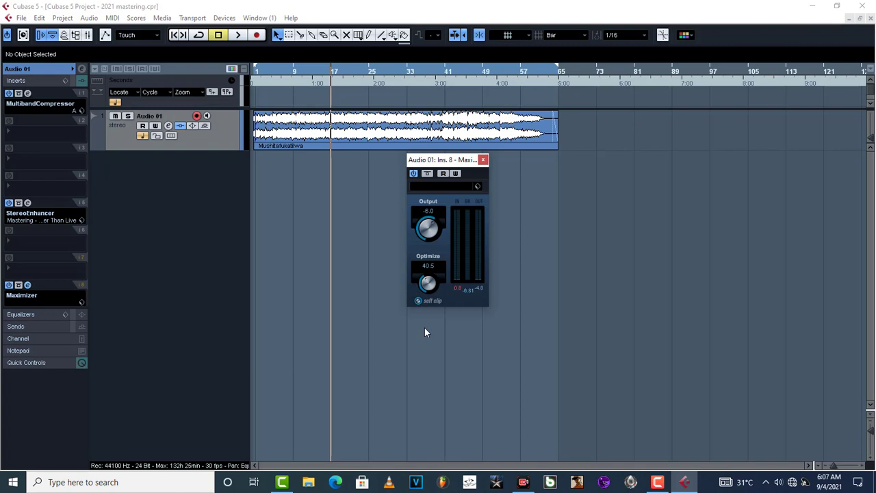
# Lower Optimize stepwise through about 31.5 and 27.0, auditioning playback after each change
pyautogui.moveTo(428, 282); pyautogui.dragTo(425, 295)
pyautogui.press('space')
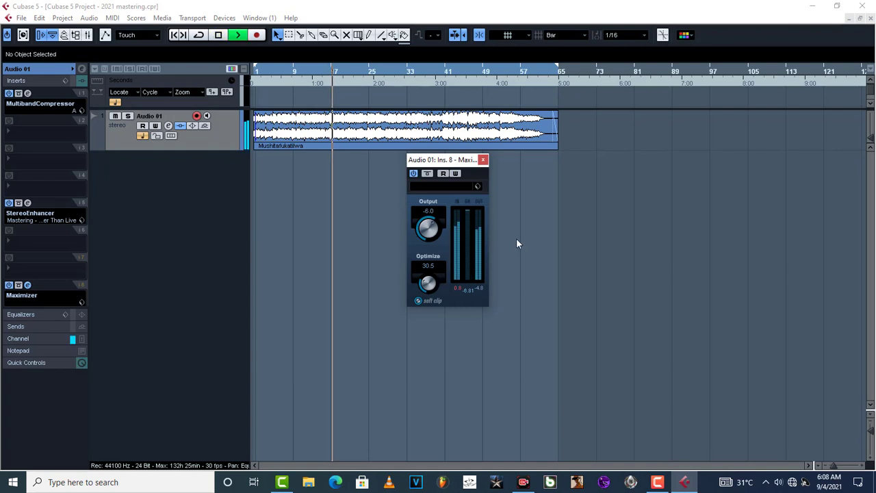
pyautogui.press('space')
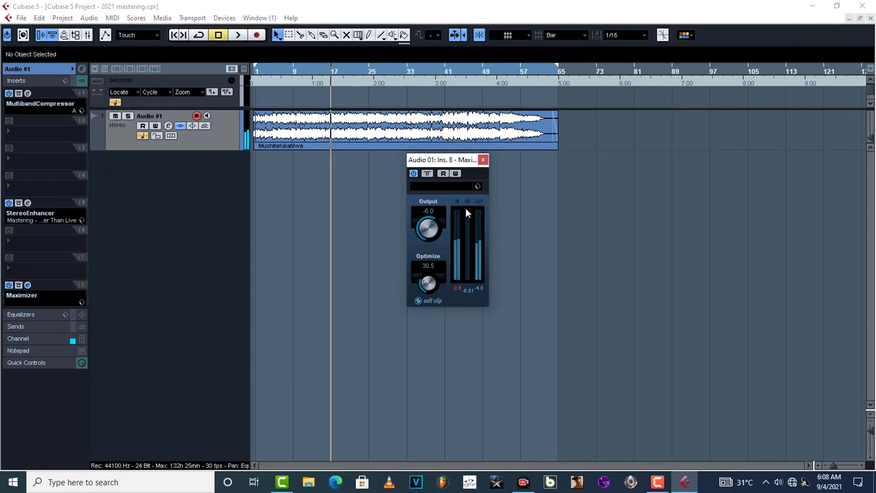
pyautogui.moveTo(425, 282); pyautogui.dragTo(423, 287)
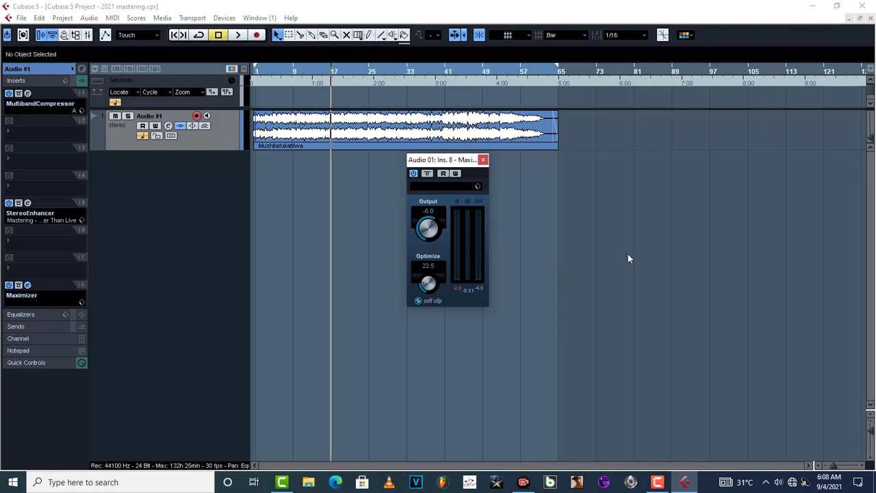
pyautogui.press('space')
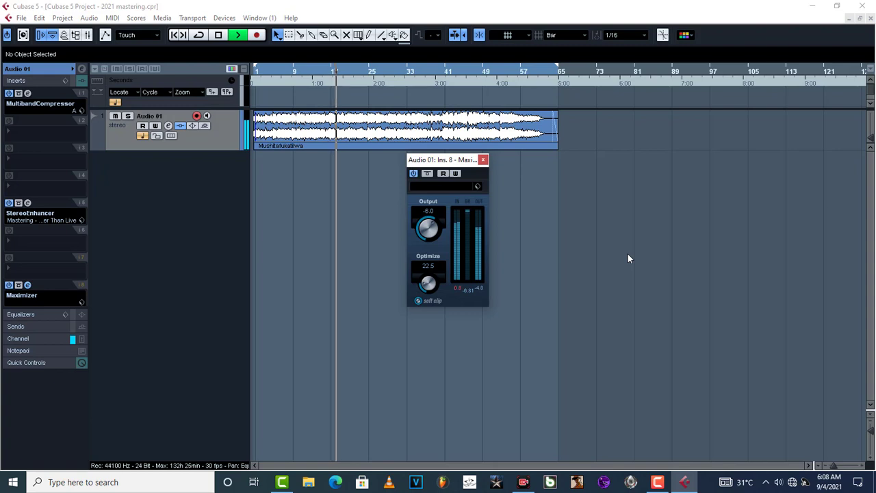
pyautogui.press('space')
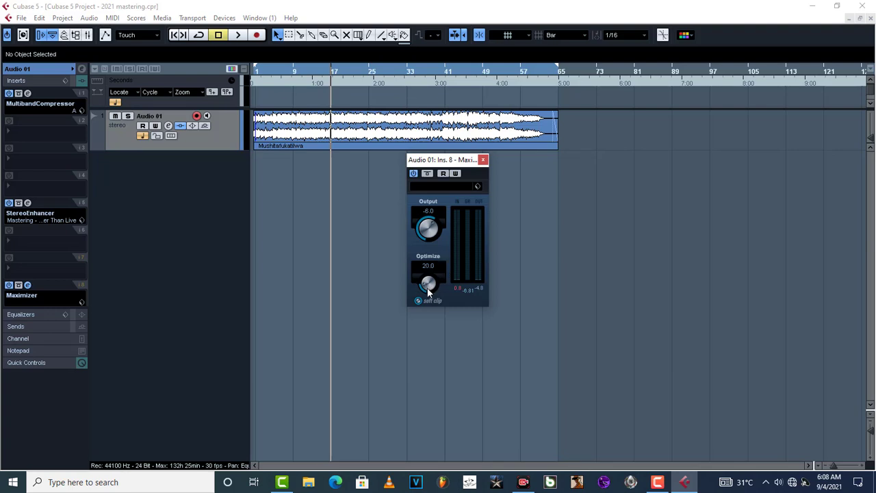
# Drop Optimize to 14.0 and play the track through to check the final master
pyautogui.moveTo(426, 285); pyautogui.dragTo(430, 293)
pyautogui.press('space')
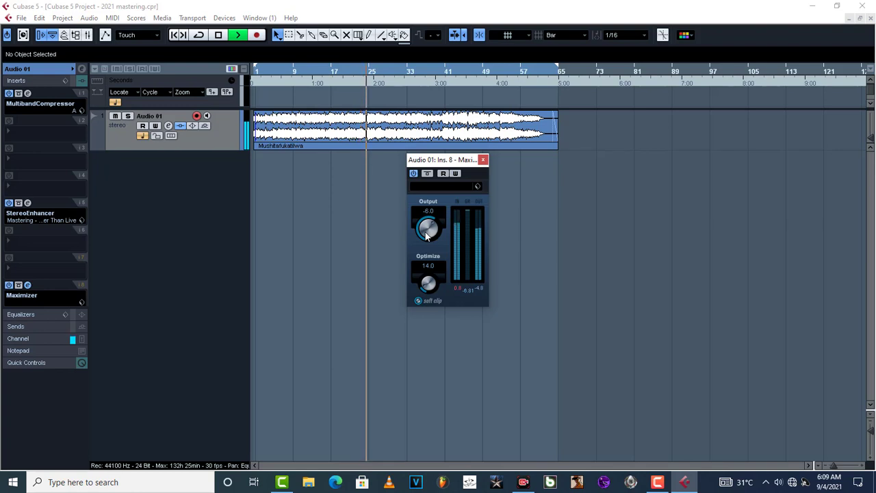
pyautogui.press('space')
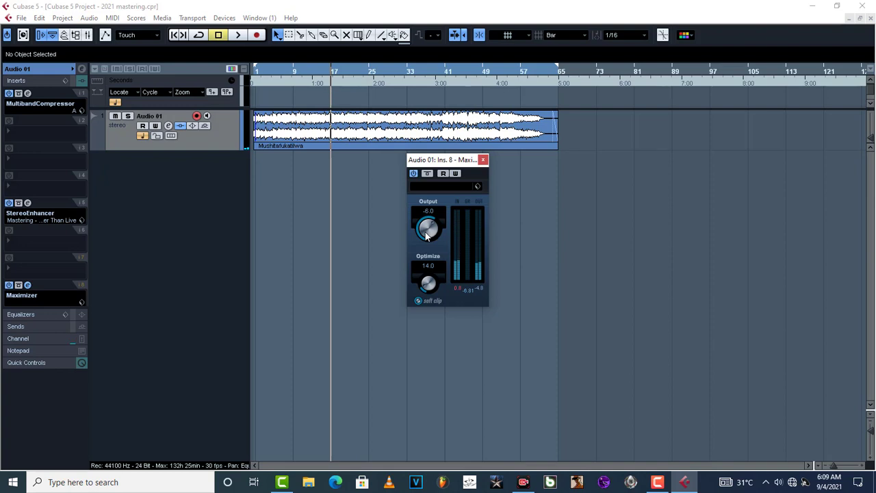